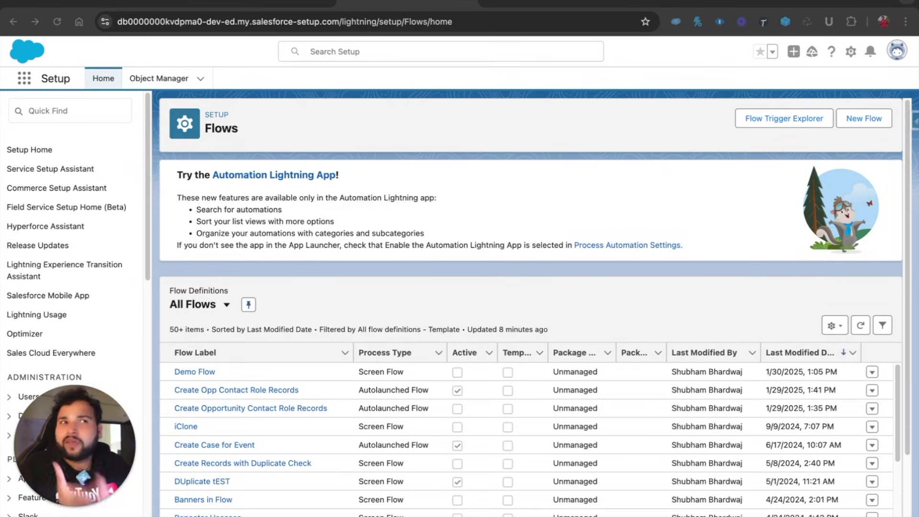
# Step: Start creating a new flow from the Setup Flows list
pyautogui.click(855, 123)
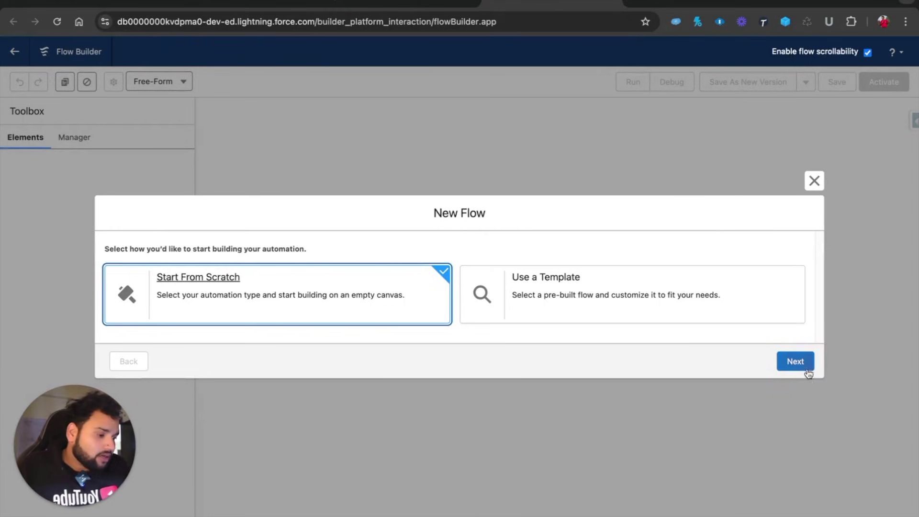
# Step: Reload Flow Builder after the error and pick Screen Flow to get a blank canvas
pyautogui.click(808, 373)
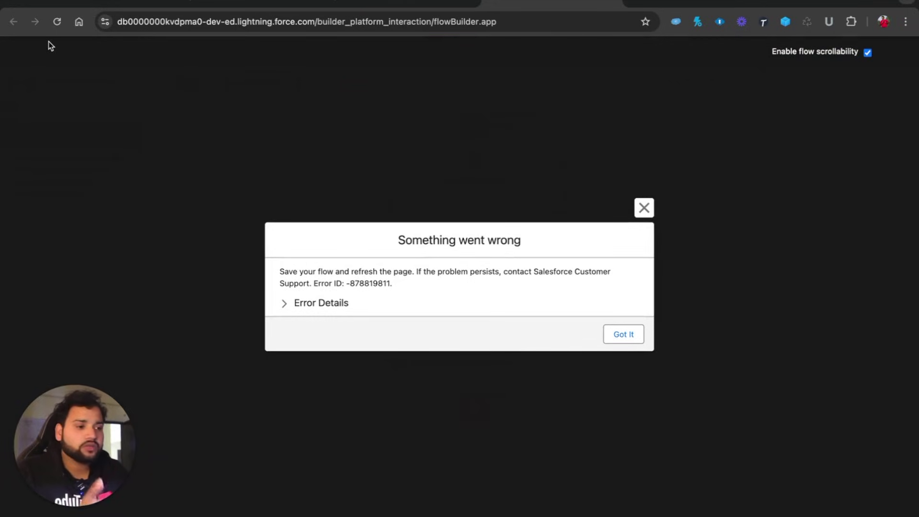
pyautogui.click(57, 23)
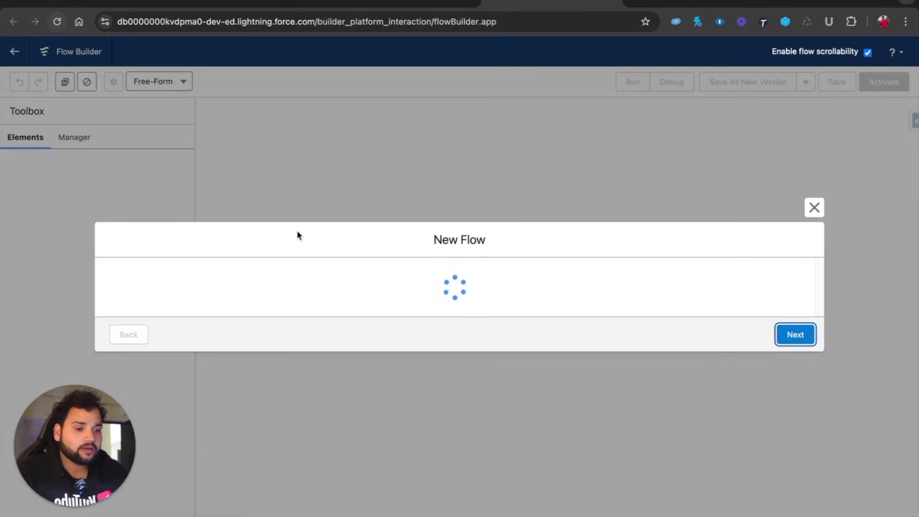
pyautogui.click(792, 362)
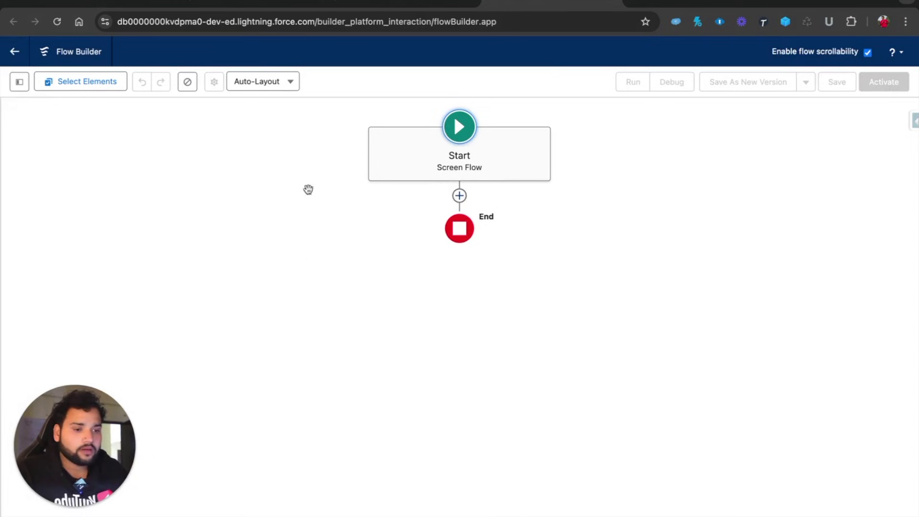
# Step: Add a Get Records element after Start labelled 'All Opportunities'
pyautogui.click(459, 196)
pyautogui.write('get')
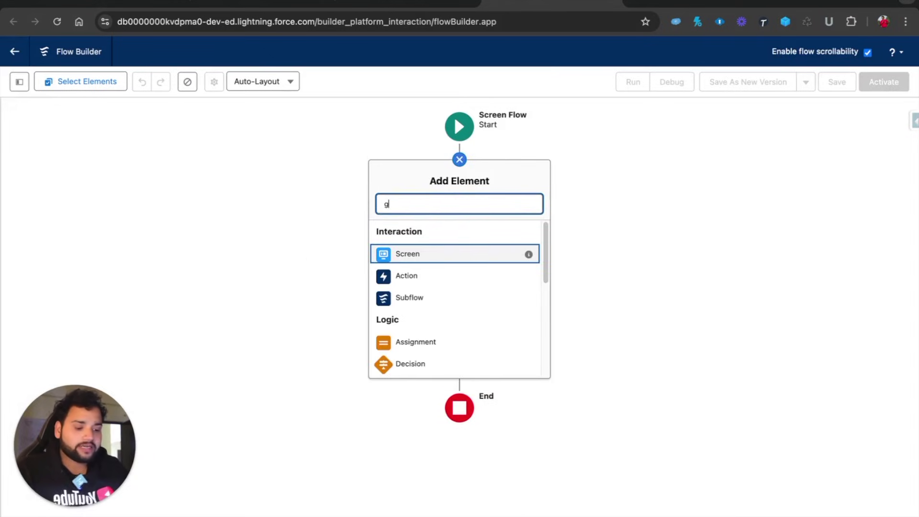
pyautogui.click(411, 236)
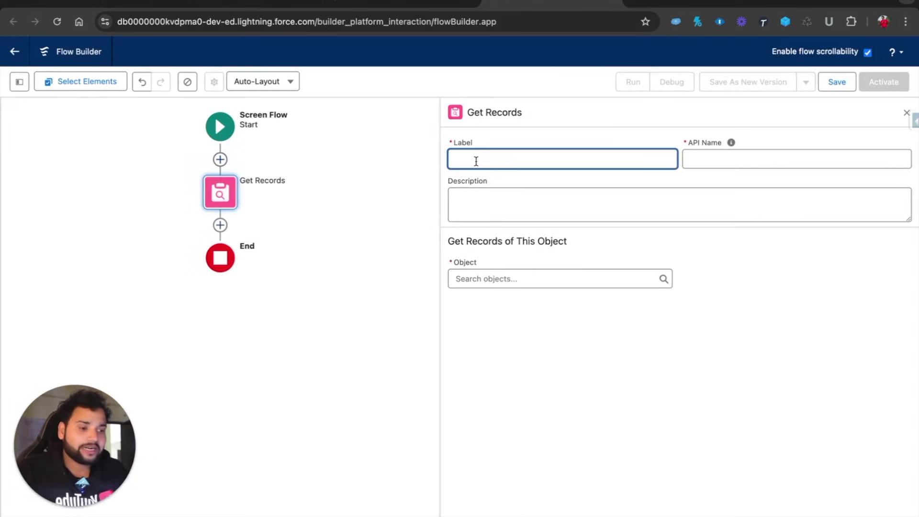
pyautogui.write('All ')
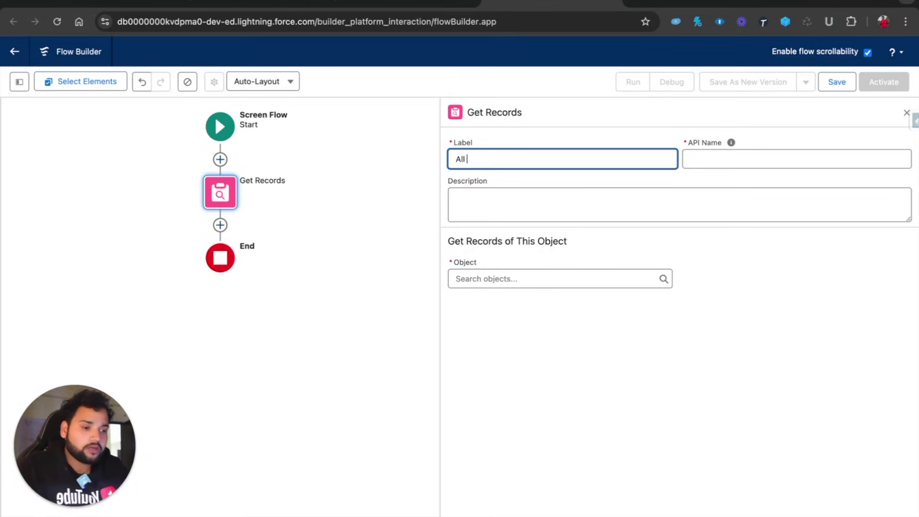
pyautogui.write('Opportunit')
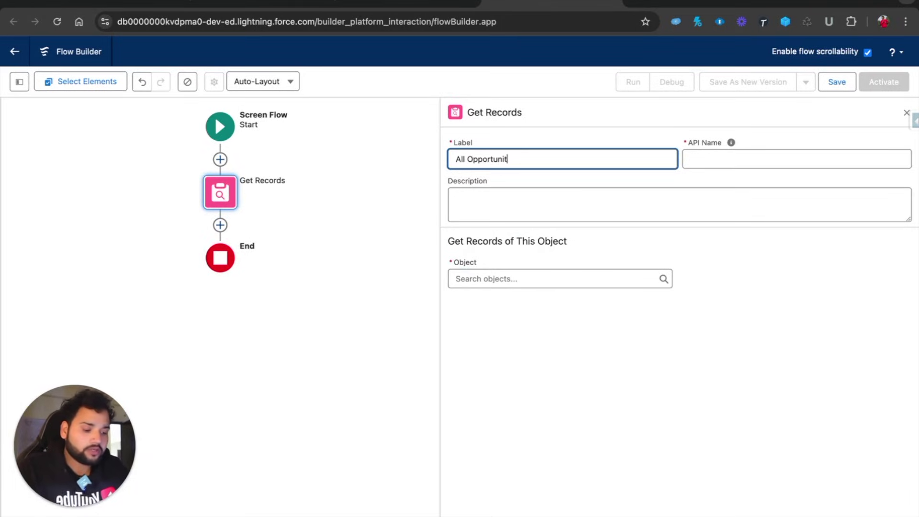
pyautogui.write('ies')
pyautogui.click(722, 168)
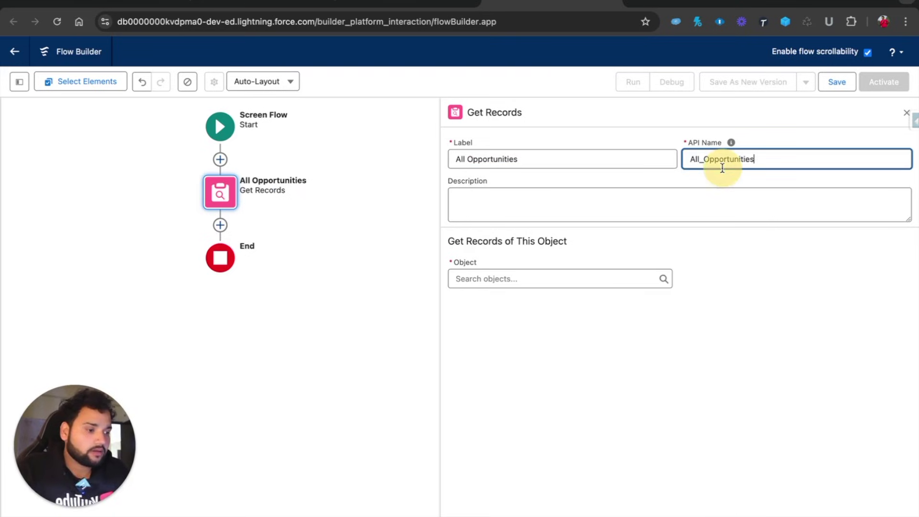
# Step: Query the Opportunity object and begin a filter condition on AccountId
pyautogui.click(491, 279)
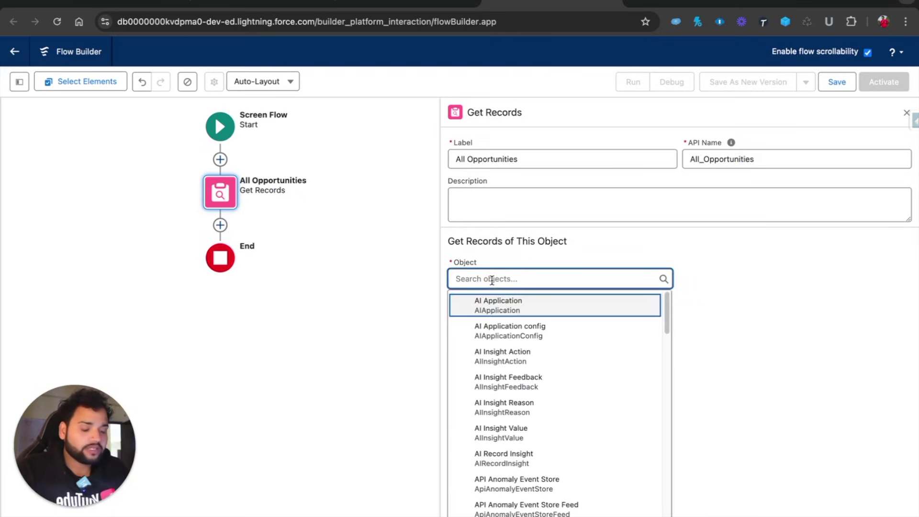
pyautogui.write('opp')
pyautogui.click(500, 302)
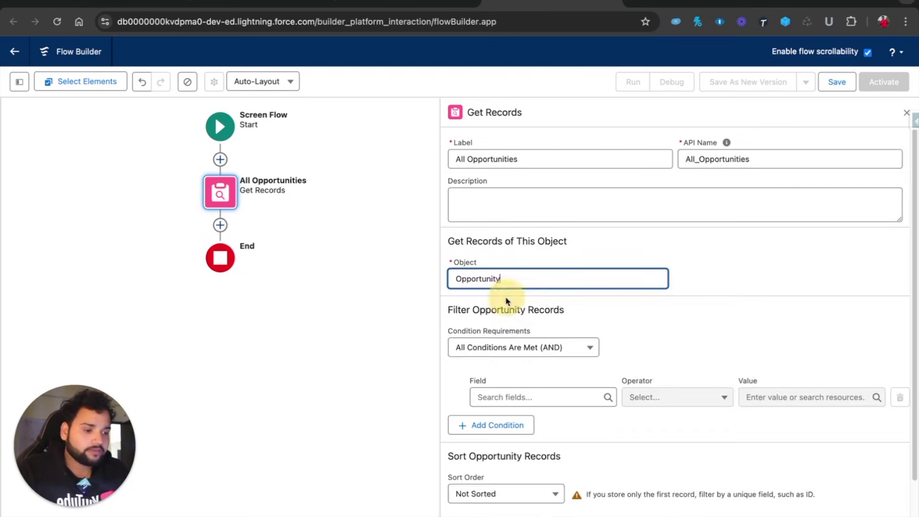
pyautogui.click(496, 400)
pyautogui.write('account')
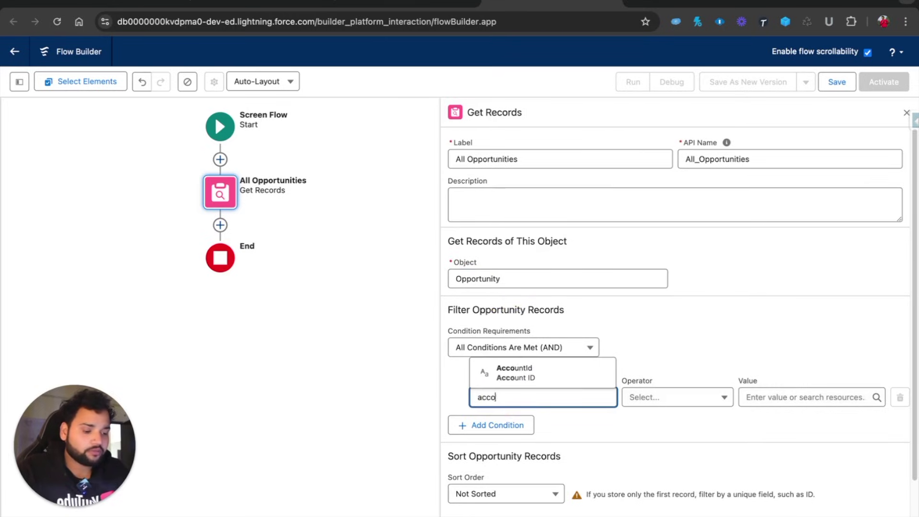
pyautogui.click(492, 373)
# Step: Create a new variable resource named accountId for the AccountId filter value
pyautogui.click(766, 397)
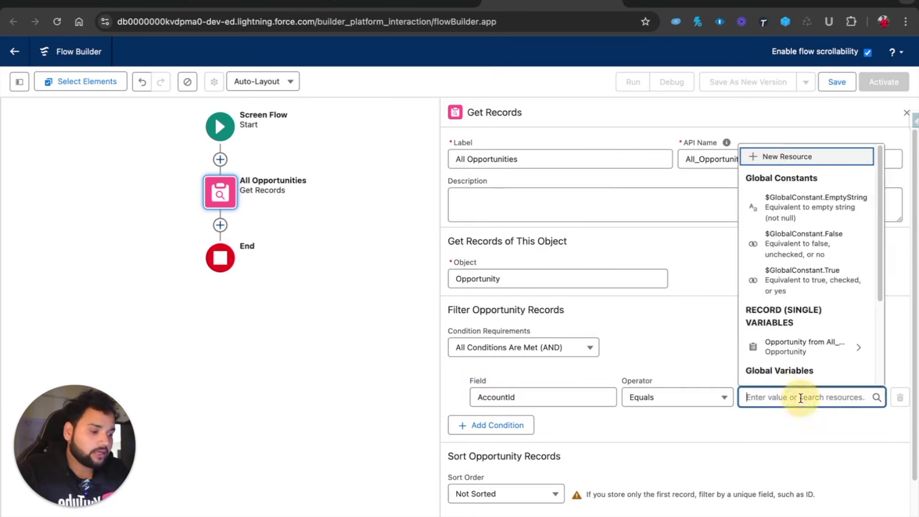
pyautogui.write('acc')
pyautogui.press('BackSpace')
pyautogui.press('BackSpace')
pyautogui.press('BackSpace')
pyautogui.click(791, 159)
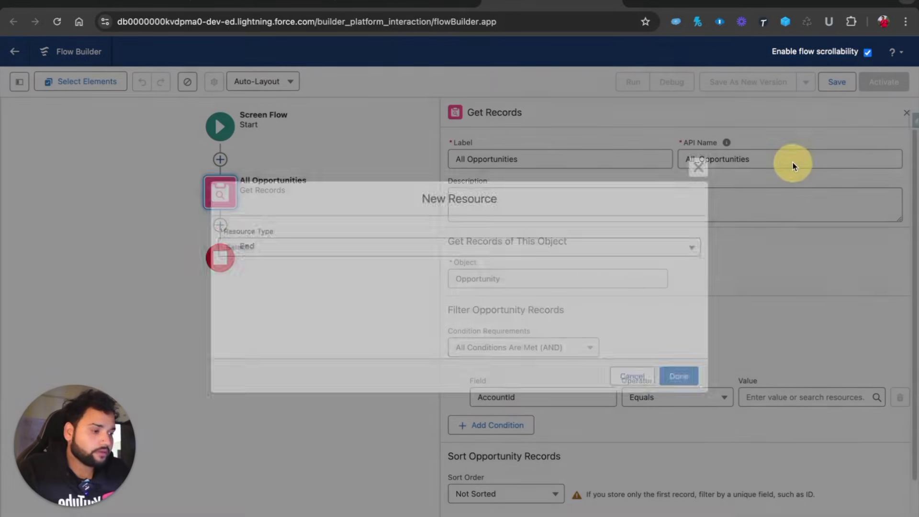
pyautogui.click(499, 248)
pyautogui.click(392, 271)
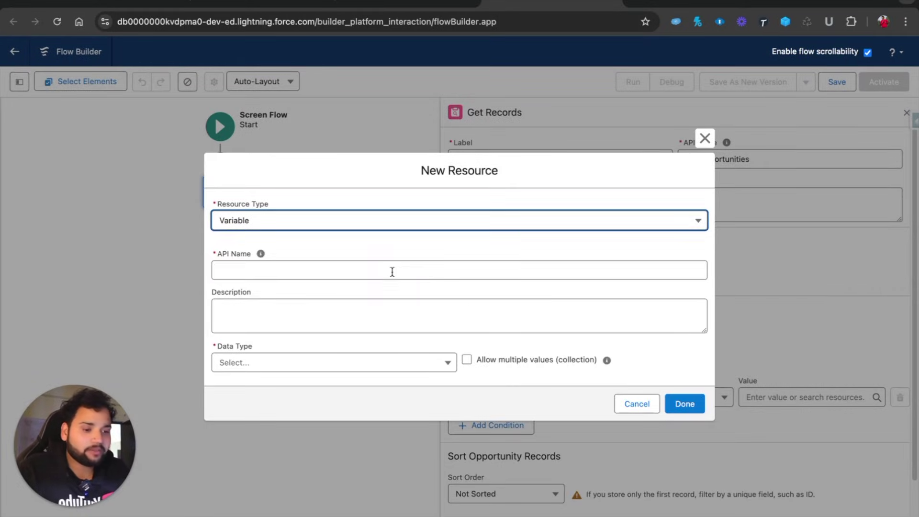
pyautogui.click(392, 270)
pyautogui.write('accountId')
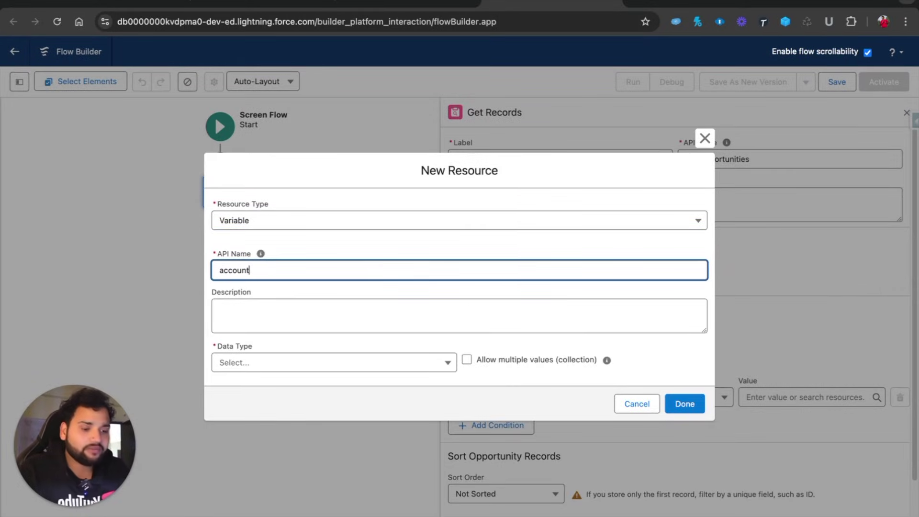
# Step: Make accountId a Text variable available for input, then store all matching records
pyautogui.click(334, 364)
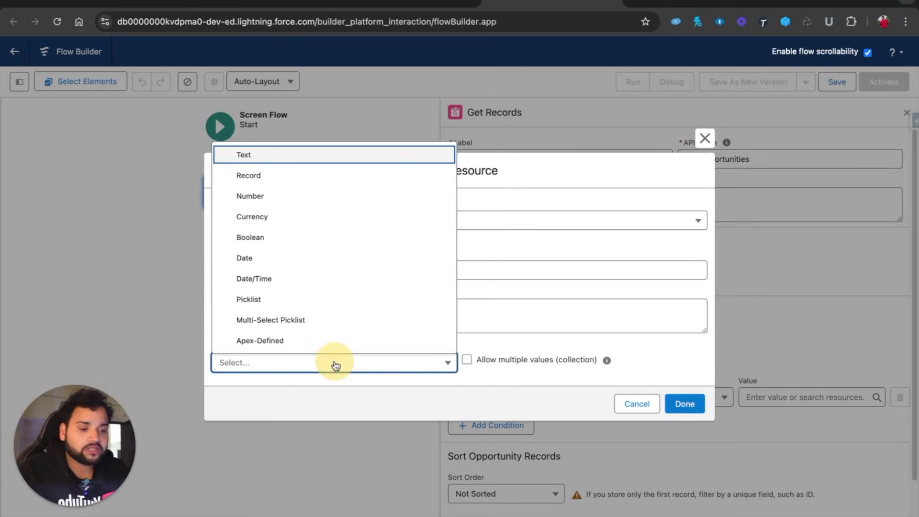
pyautogui.click(263, 156)
pyautogui.click(216, 396)
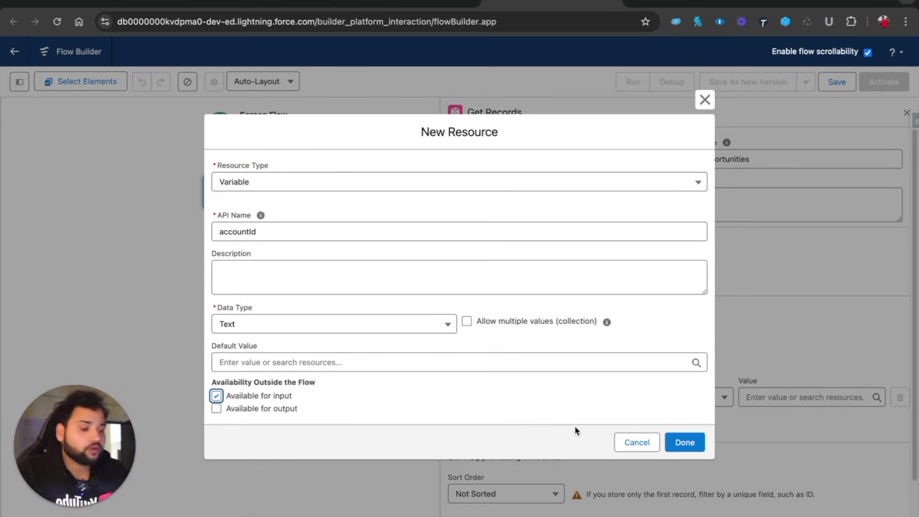
pyautogui.click(684, 441)
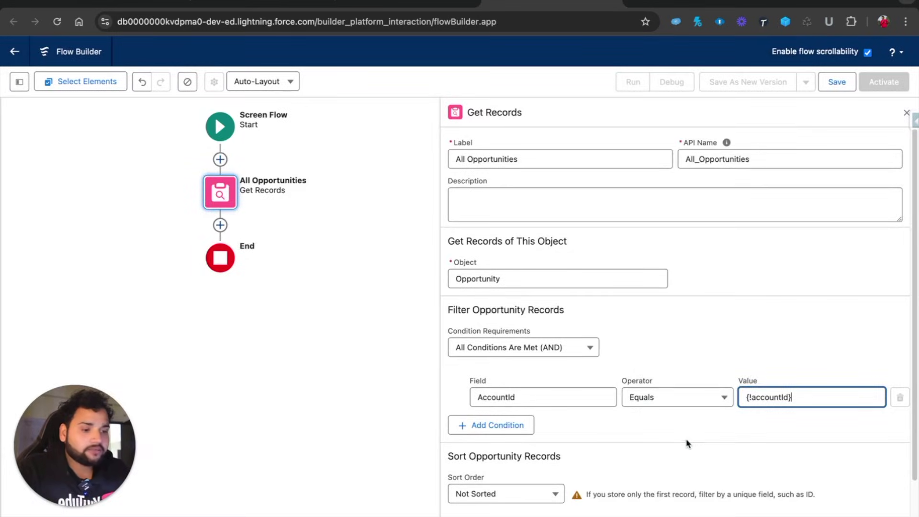
pyautogui.scroll(-2, 686, 442)
pyautogui.click(455, 488)
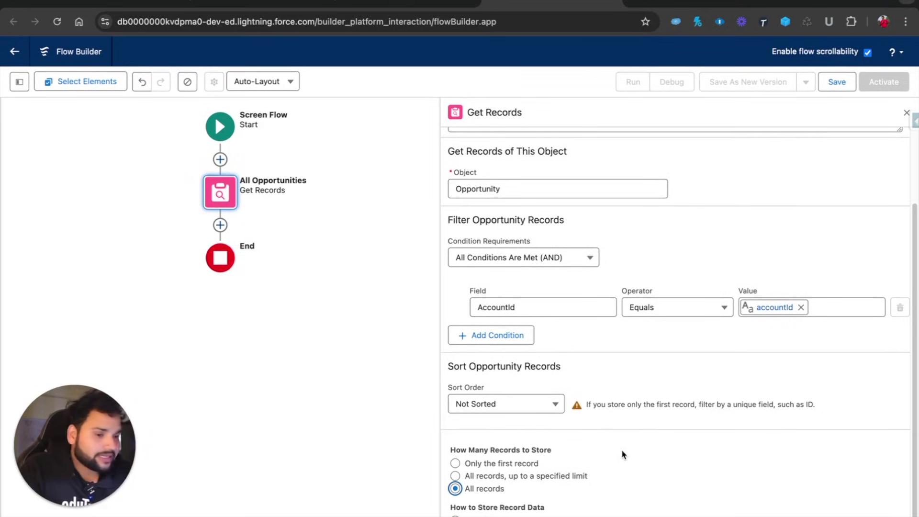
# Step: Add a Transform element 'OppIds' after All Opportunities, using those records as source data
pyautogui.click(220, 225)
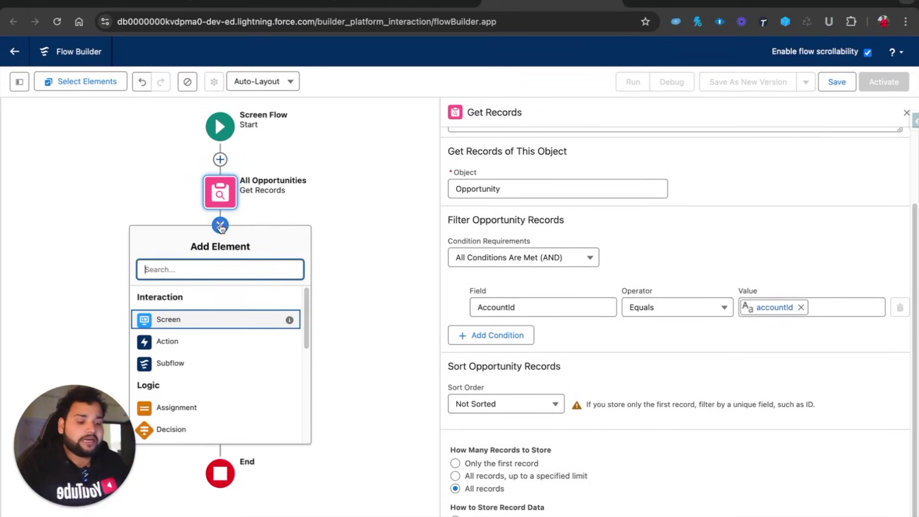
pyautogui.write('tran')
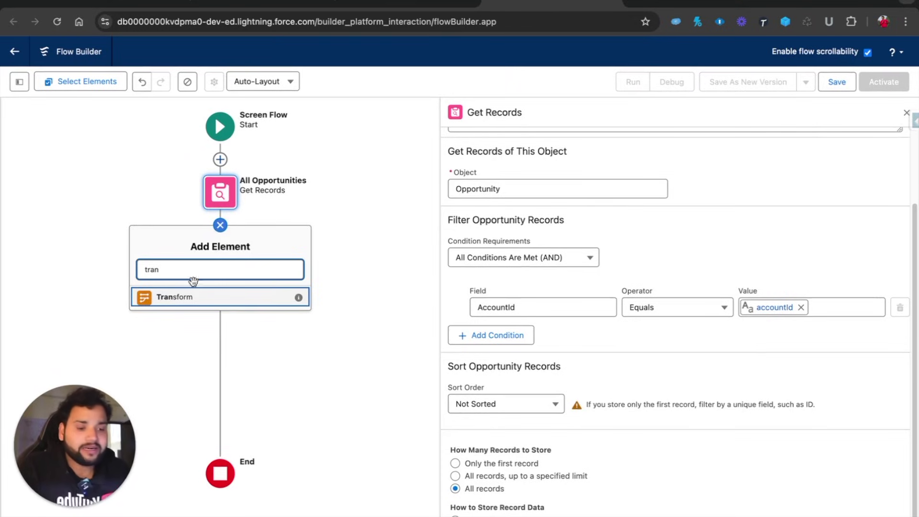
pyautogui.click(171, 297)
pyautogui.write('Opp')
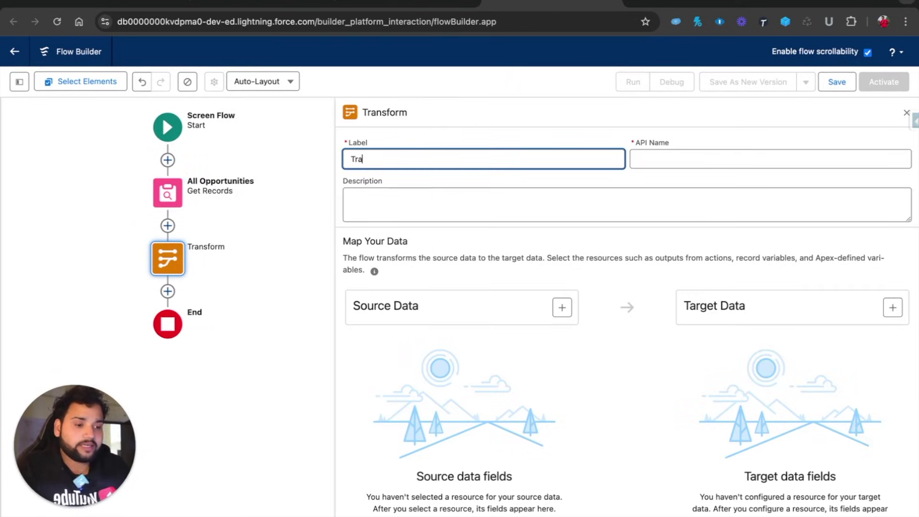
pyautogui.write('Ids')
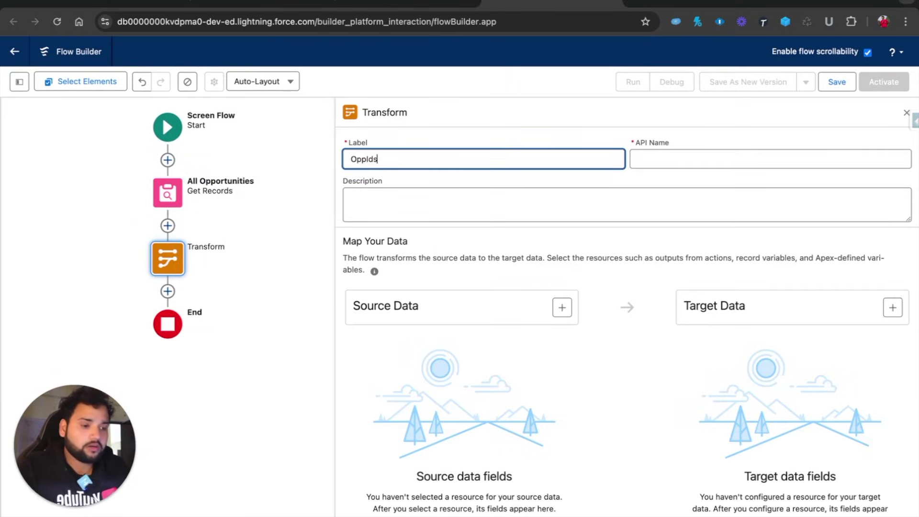
pyautogui.click(669, 158)
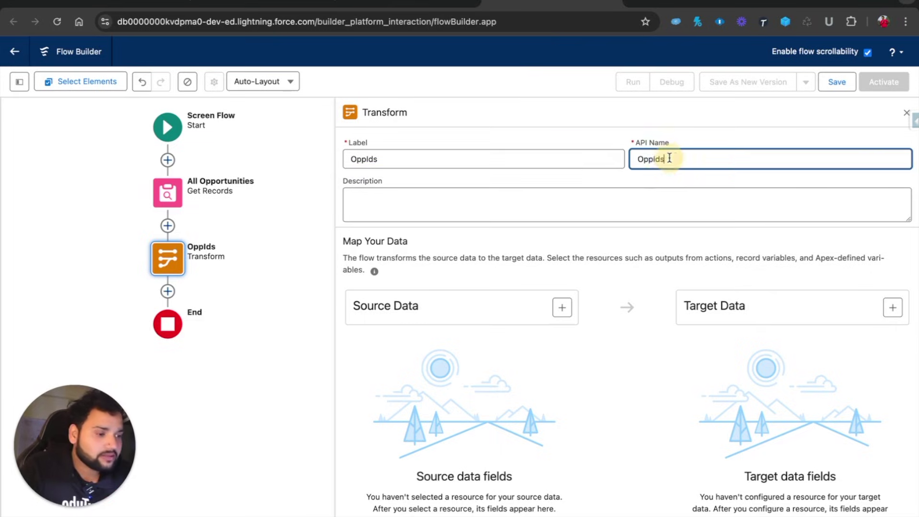
pyautogui.click(562, 308)
pyautogui.click(399, 378)
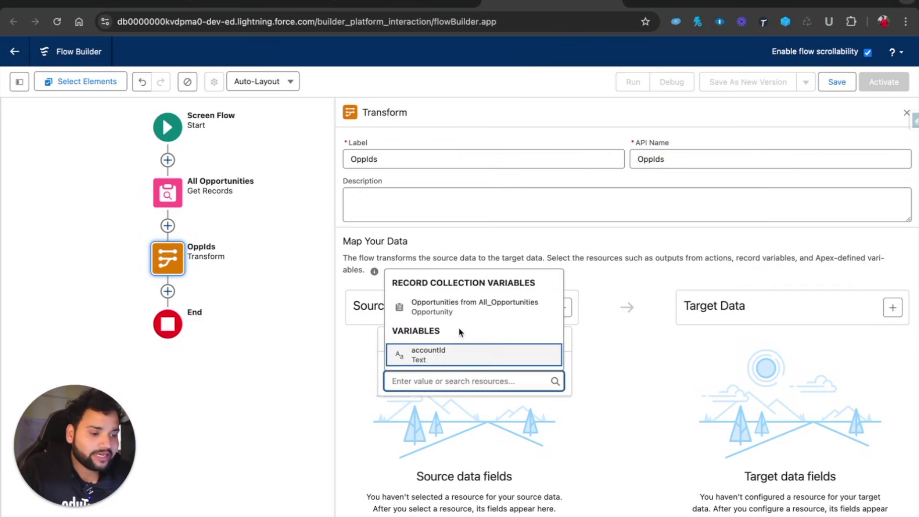
pyautogui.click(449, 312)
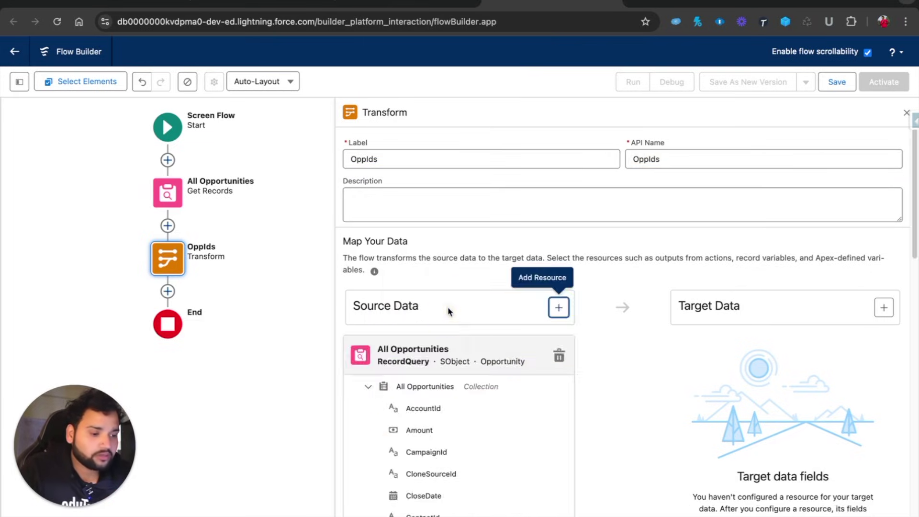
# Step: Create a Text collection target and map the opportunities' Id field into OppIds
pyautogui.click(882, 308)
pyautogui.click(726, 380)
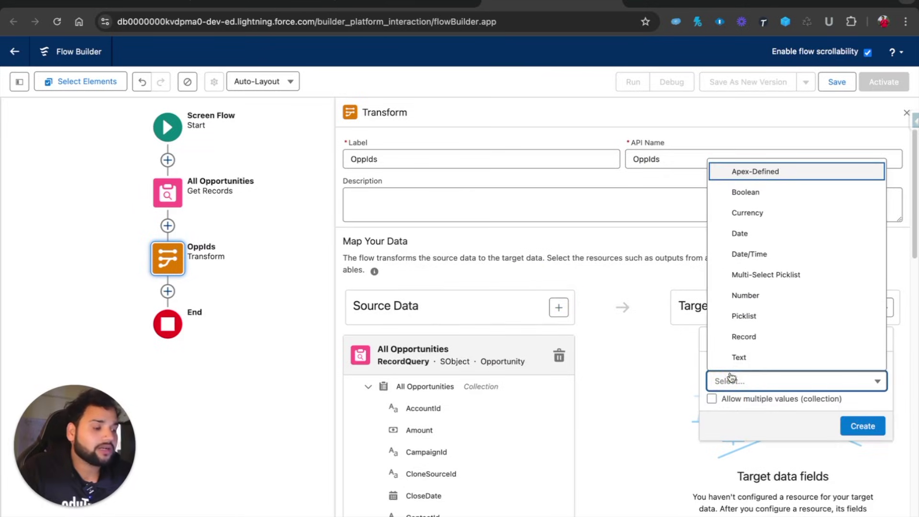
pyautogui.click(743, 357)
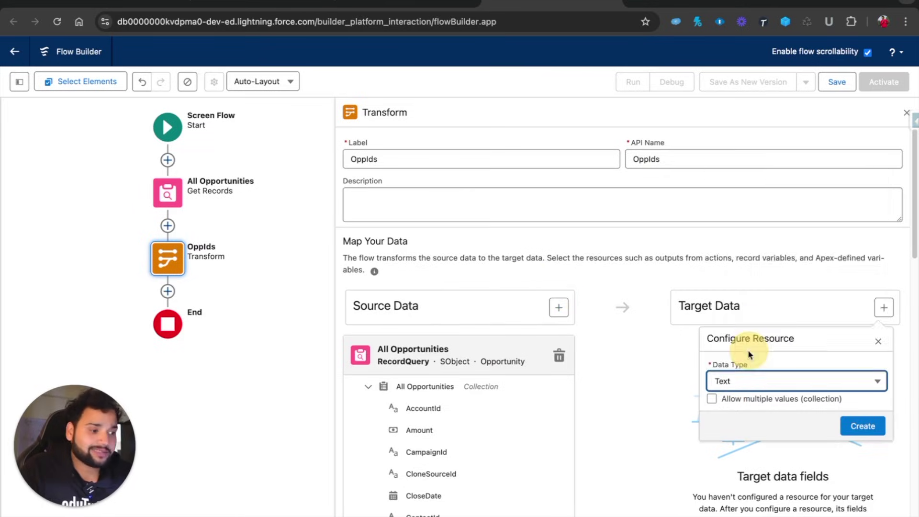
pyautogui.click(710, 398)
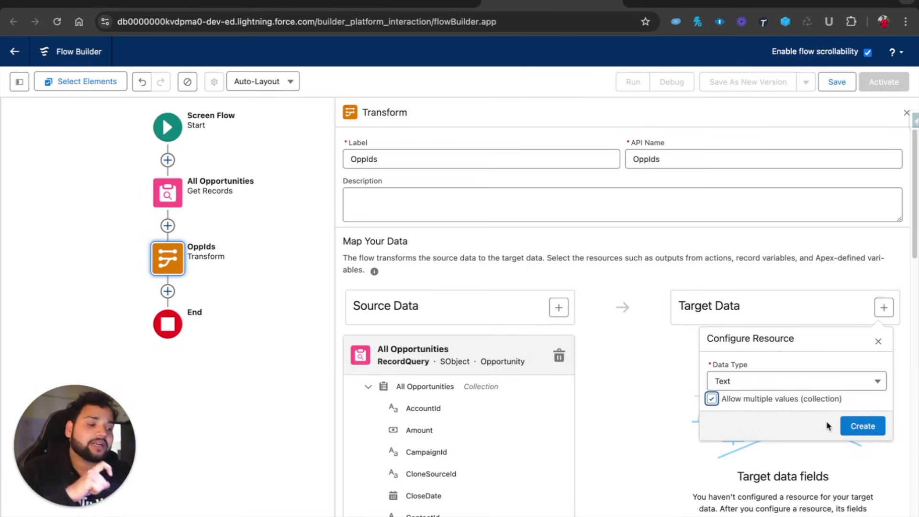
pyautogui.click(841, 426)
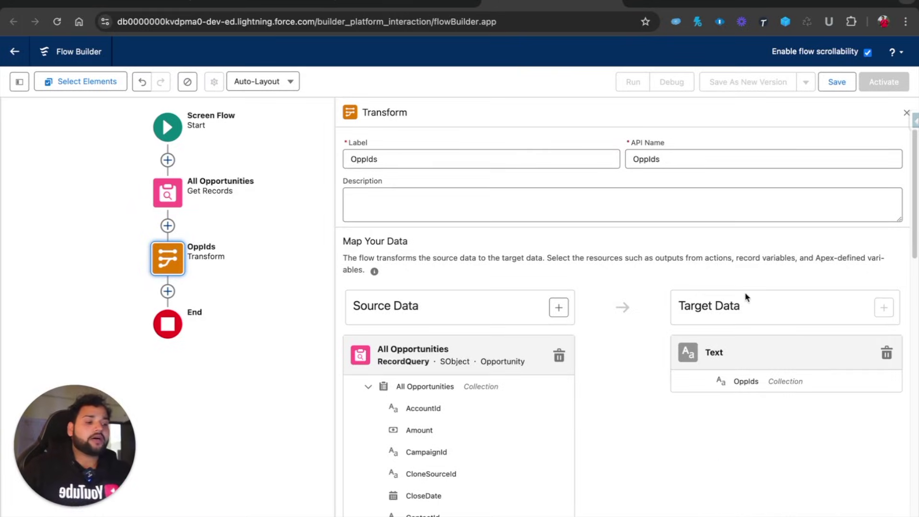
pyautogui.scroll(-3, 745, 295)
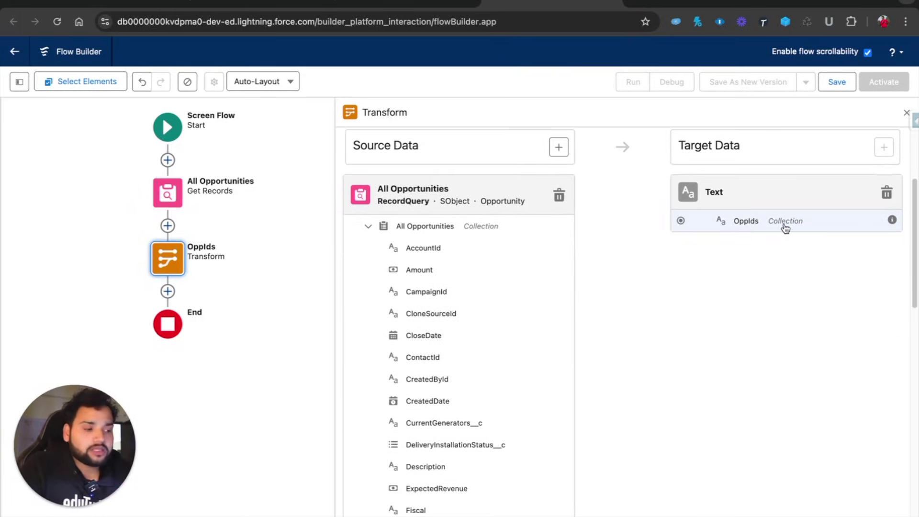
pyautogui.scroll(-5, 551, 389)
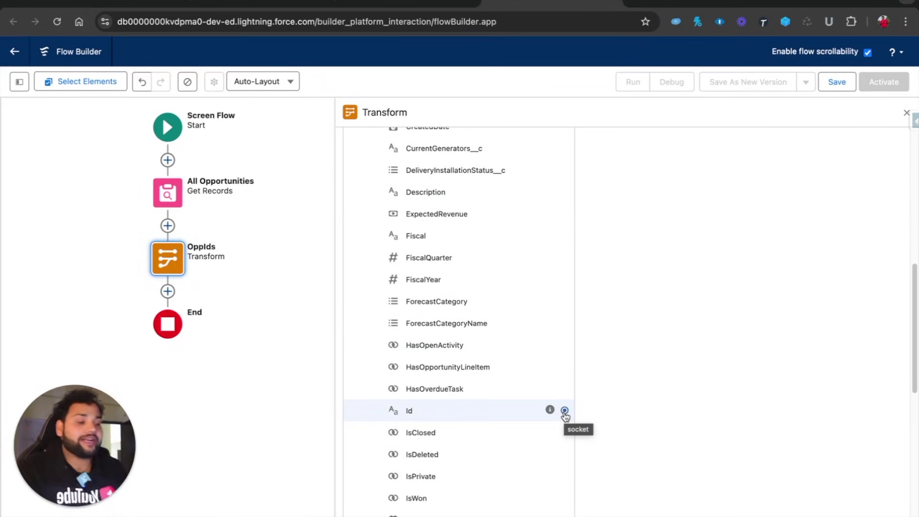
pyautogui.click(565, 411)
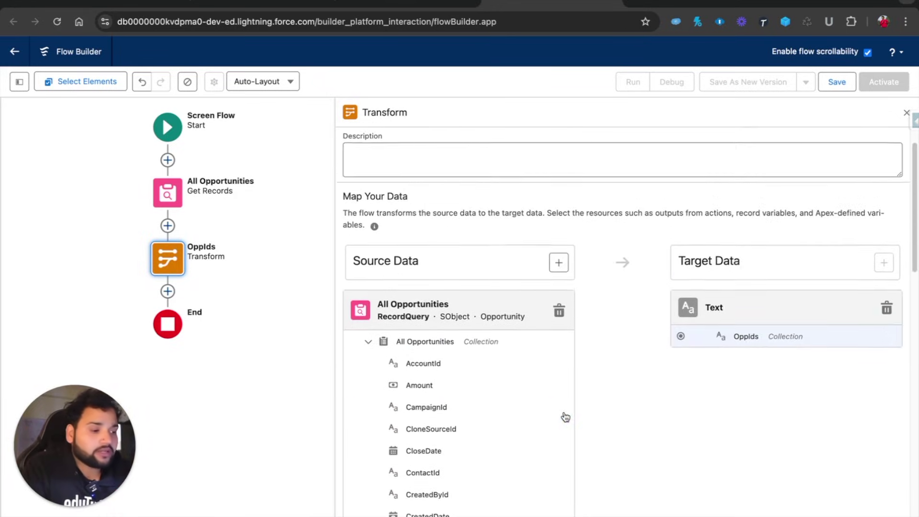
pyautogui.click(680, 339)
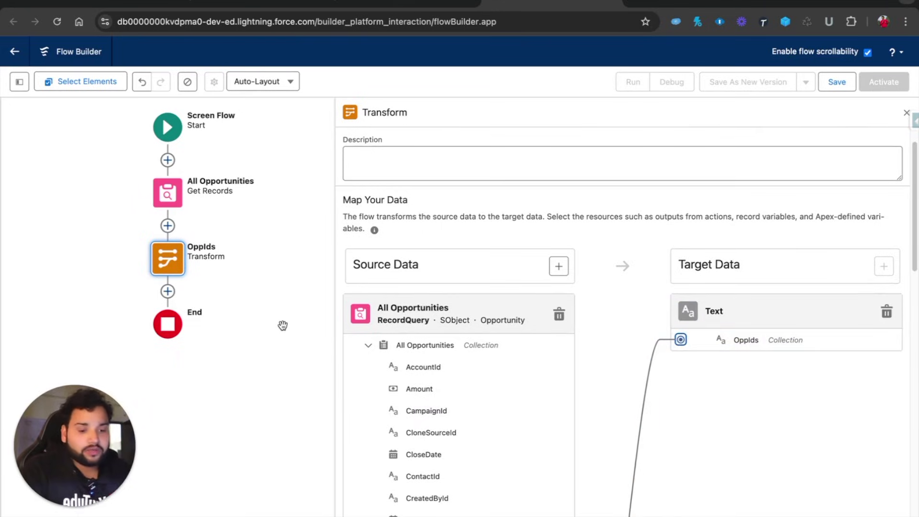
# Step: Save the flow as 'Demo Flow Collection of Ids' with the API name auto-filled
pyautogui.click(835, 86)
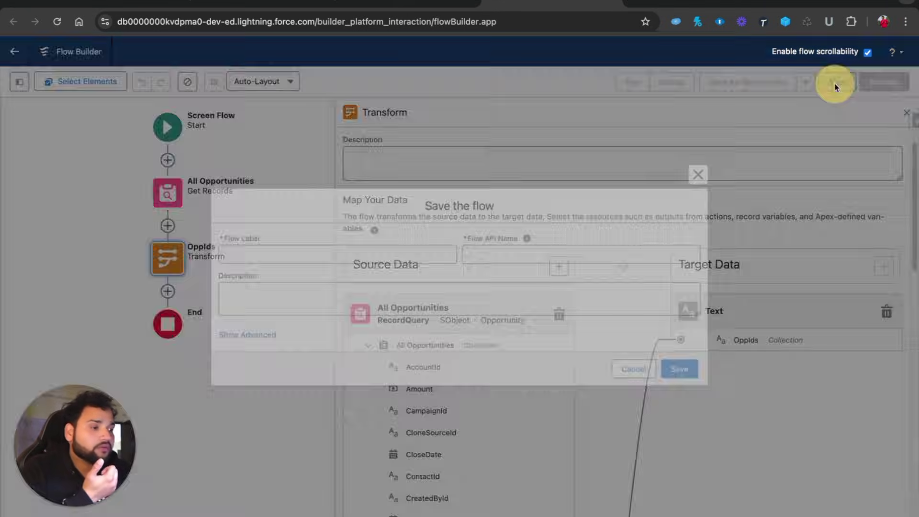
pyautogui.click(240, 252)
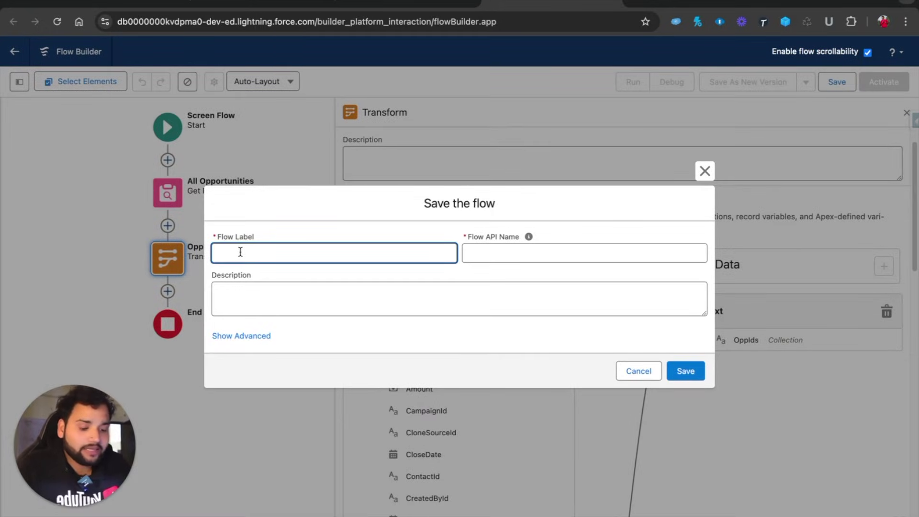
pyautogui.write('Demo Flow')
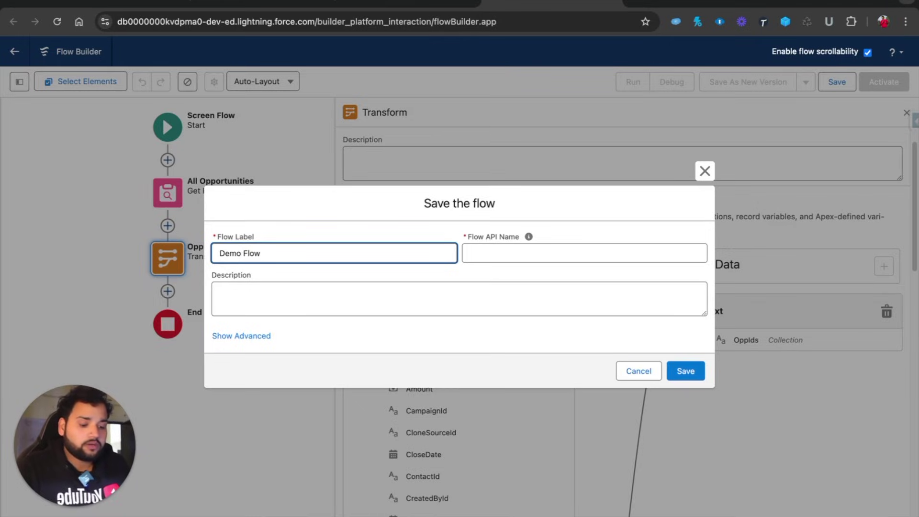
pyautogui.write(' Collection')
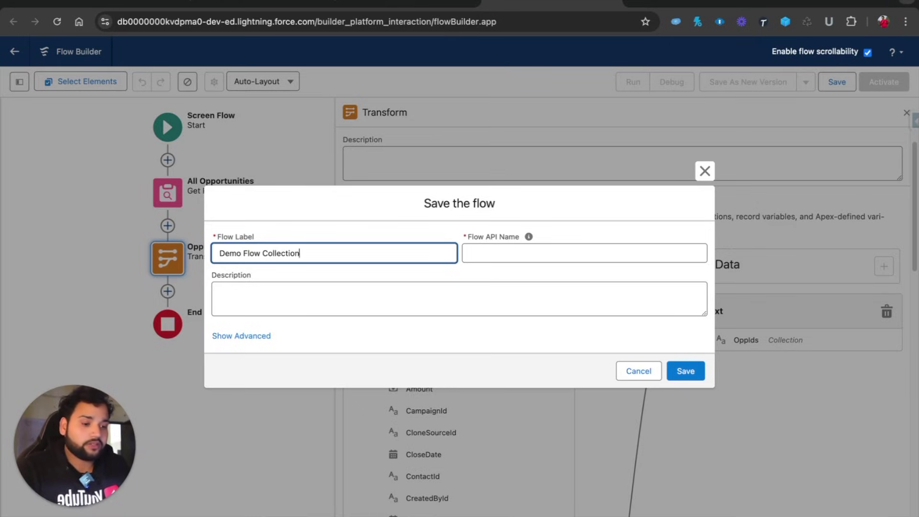
pyautogui.write(' of Ids')
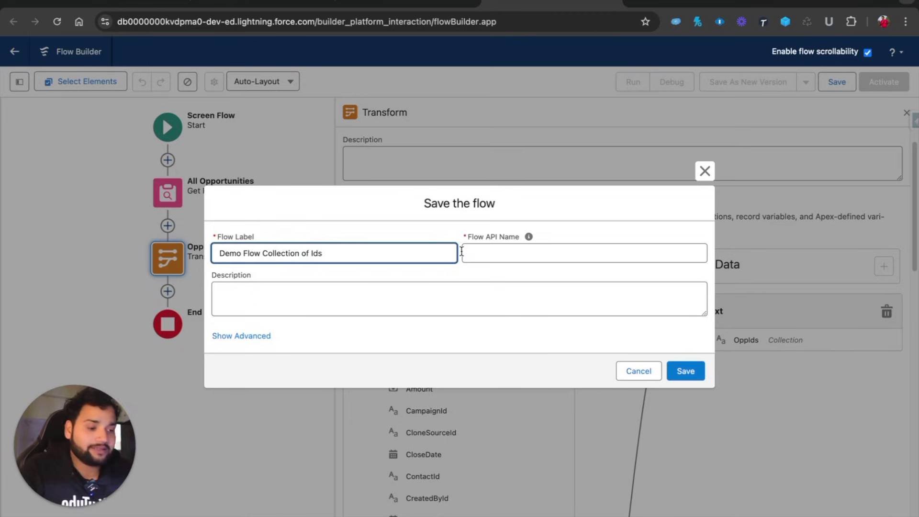
pyautogui.click(463, 253)
pyautogui.click(687, 371)
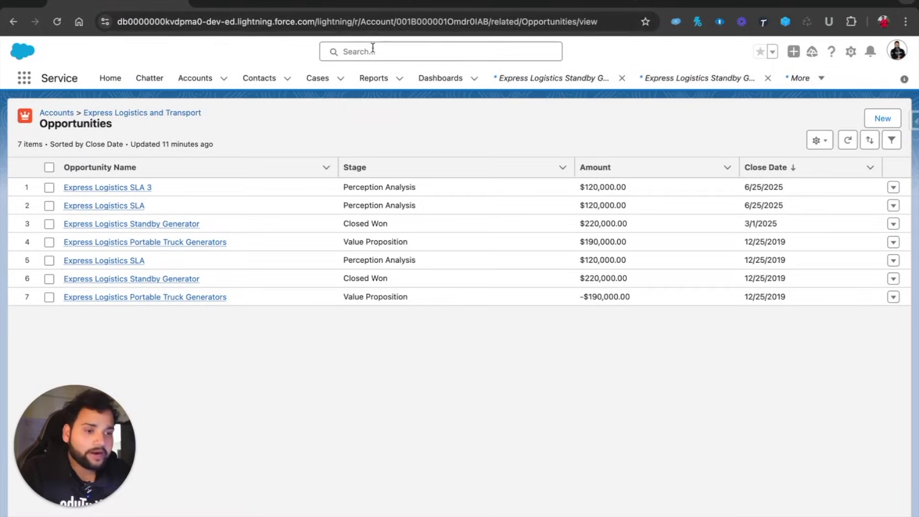
# Step: Debug-run the flow with the account's Id pasted into accountId, then select the Transform's source JSON
pyautogui.doubleClick(442, 22)
pyautogui.hotkey('ctrl', 'c')
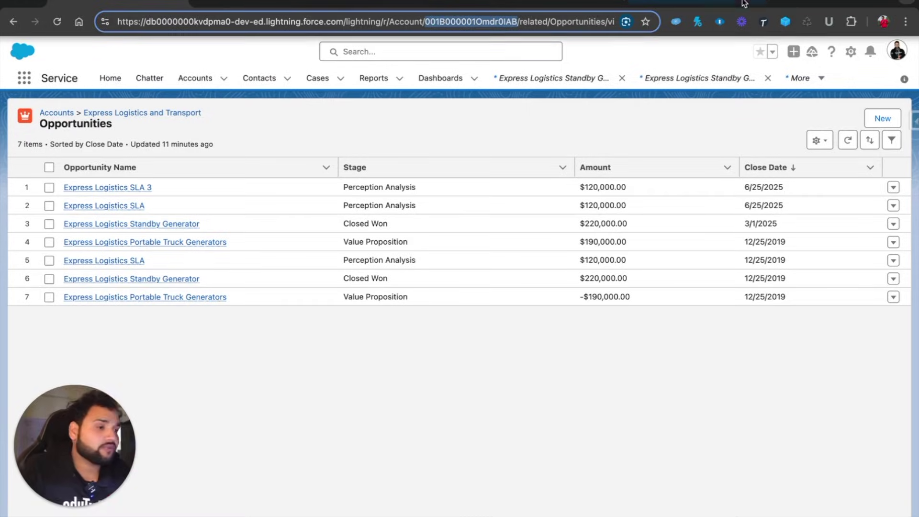
pyautogui.click(723, 5)
pyautogui.click(375, 369)
pyautogui.hotkey('ctrl', 'v')
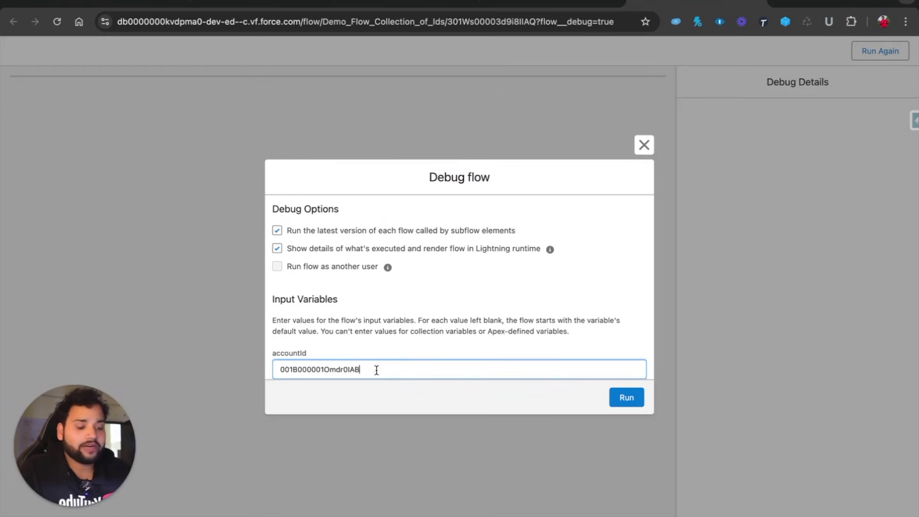
pyautogui.click(626, 397)
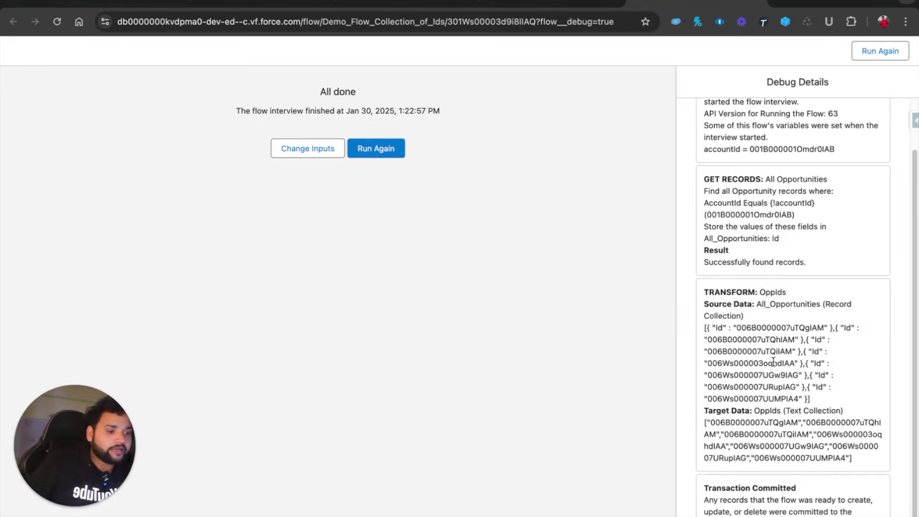
pyautogui.moveTo(704, 328); pyautogui.dragTo(824, 403)
pyautogui.hotkey('ctrl', 'c')
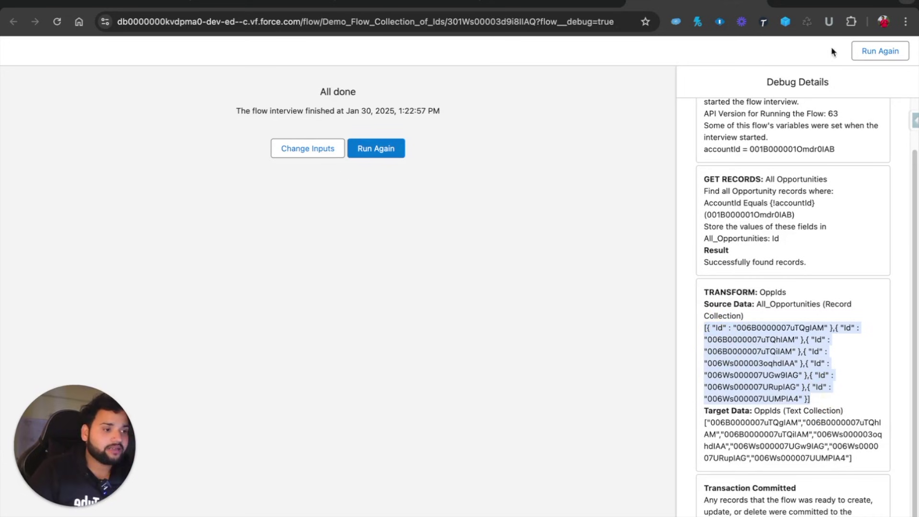
pyautogui.click(784, 4)
# Step: Paste the Id JSON into jsonformatter.org, removing the outer brackets and the parse error
pyautogui.write('json')
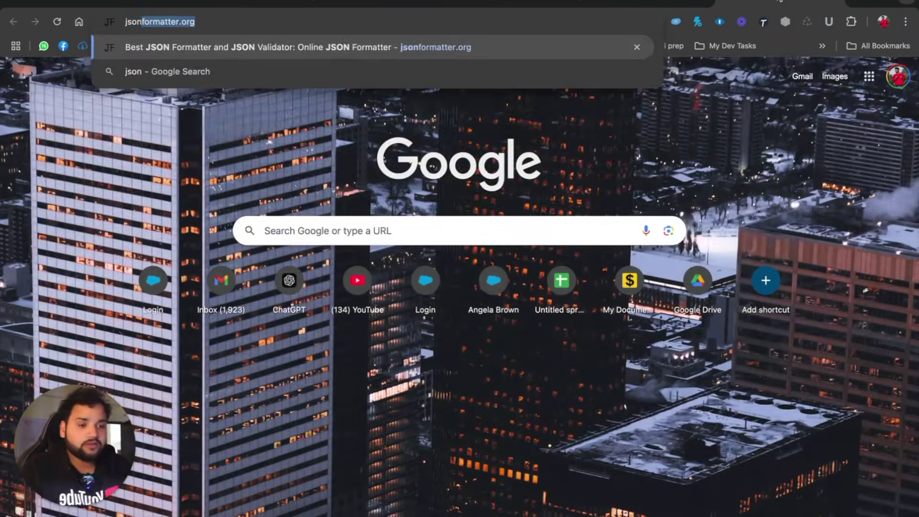
pyautogui.press('Return')
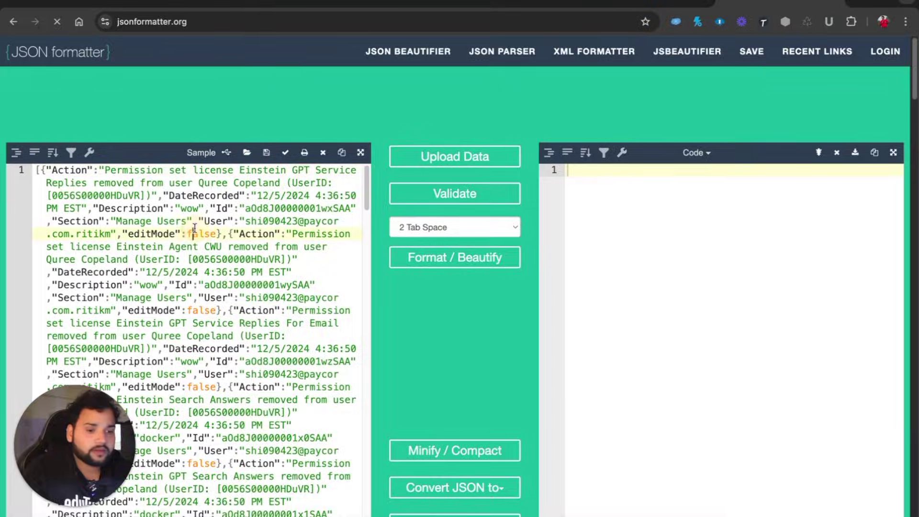
pyautogui.hotkey('ctrl', 'a')
pyautogui.hotkey('ctrl', 'v')
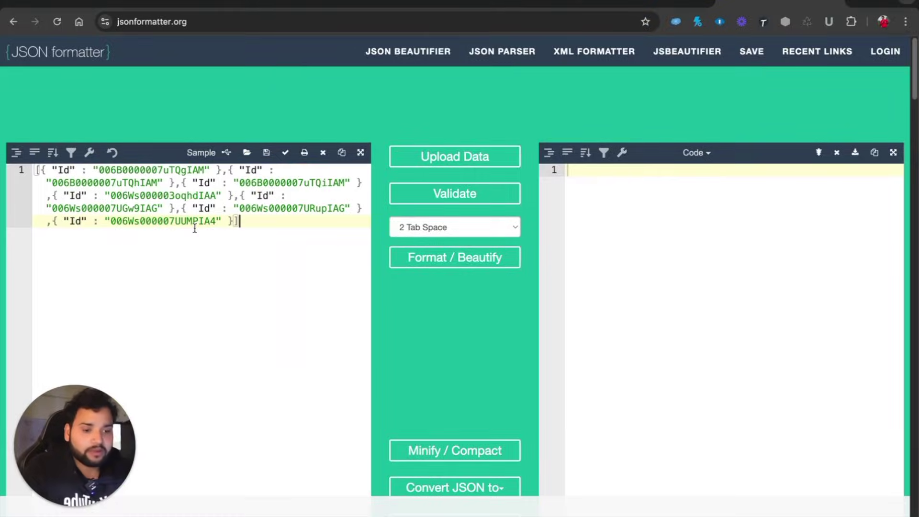
pyautogui.click(40, 170)
pyautogui.press('BackSpace')
pyautogui.click(219, 226)
pyautogui.press('BackSpace')
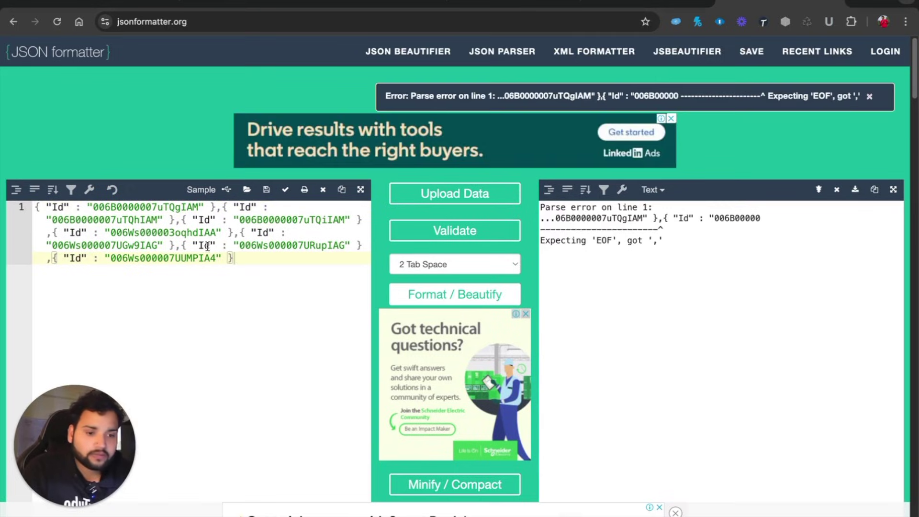
pyautogui.moveTo(660, 208); pyautogui.dragTo(540, 166)
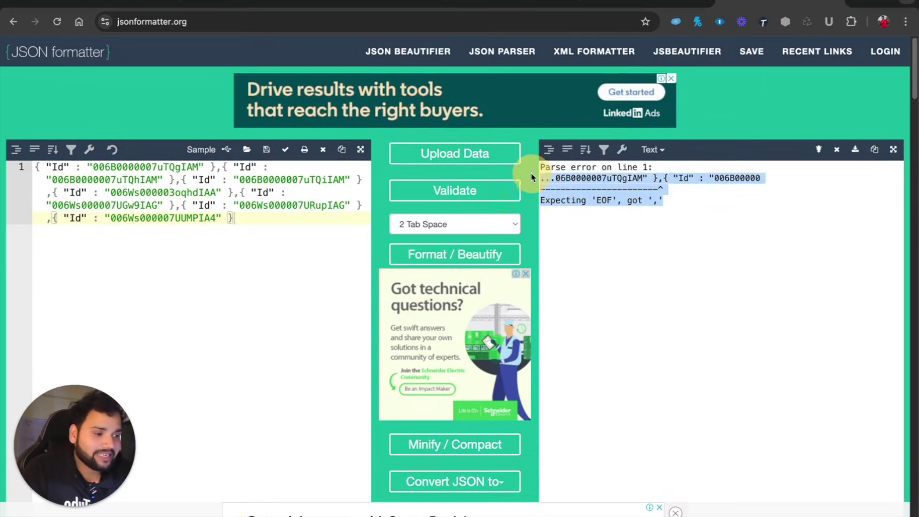
pyautogui.press('BackSpace')
# Step: Put each of the seven Opportunity Id objects on its own line, then return to the debug results
pyautogui.click(220, 168)
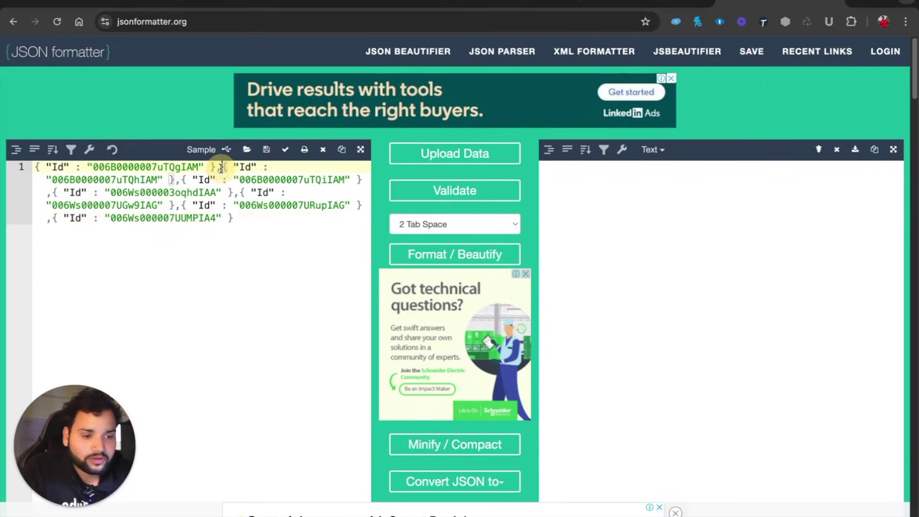
pyautogui.press('Return')
pyautogui.click(221, 180)
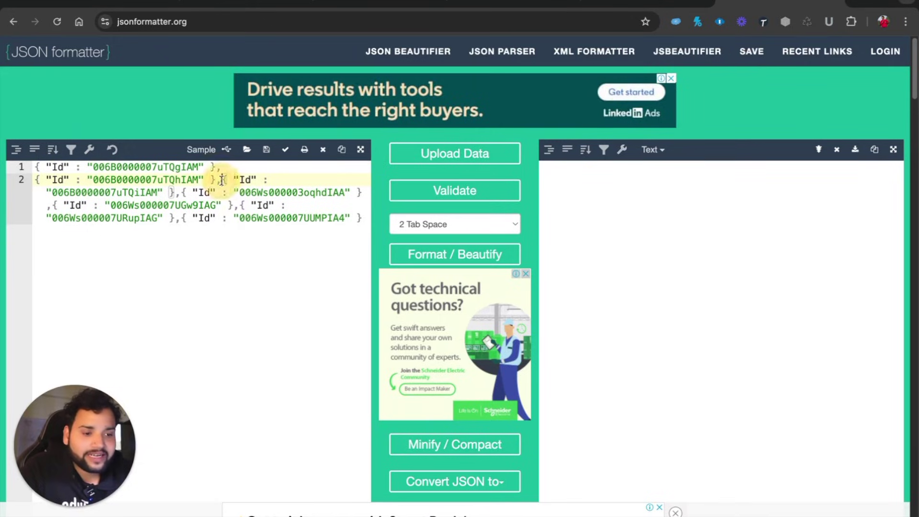
pyautogui.press('Return')
pyautogui.click(221, 193)
pyautogui.press('Return')
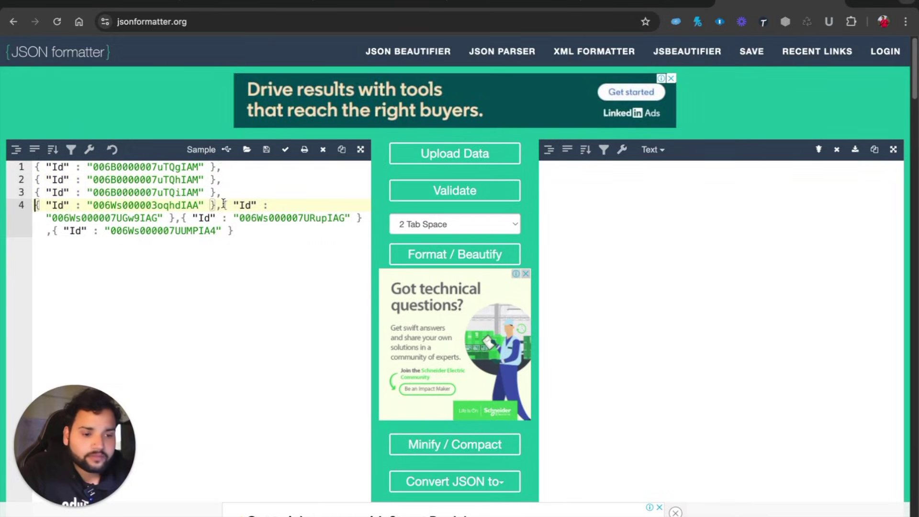
pyautogui.click(223, 205)
pyautogui.press('Return')
pyautogui.click(218, 218)
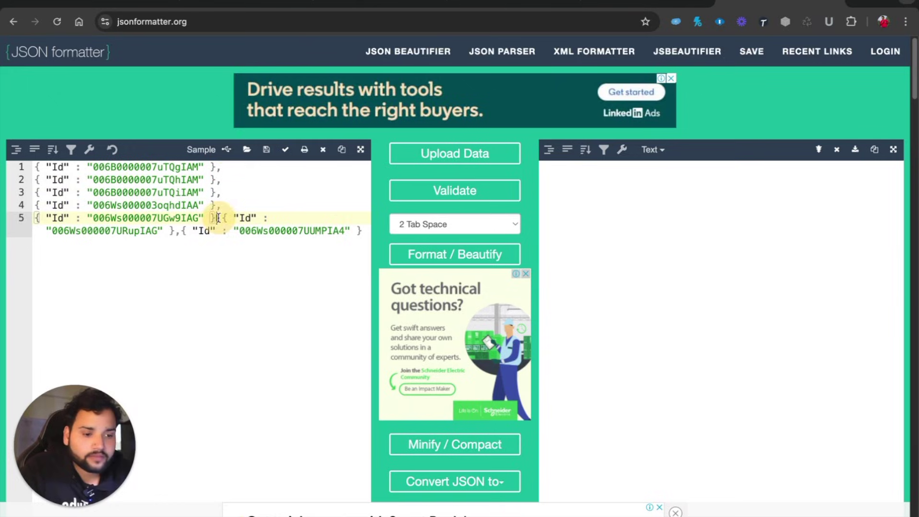
pyautogui.click(223, 218)
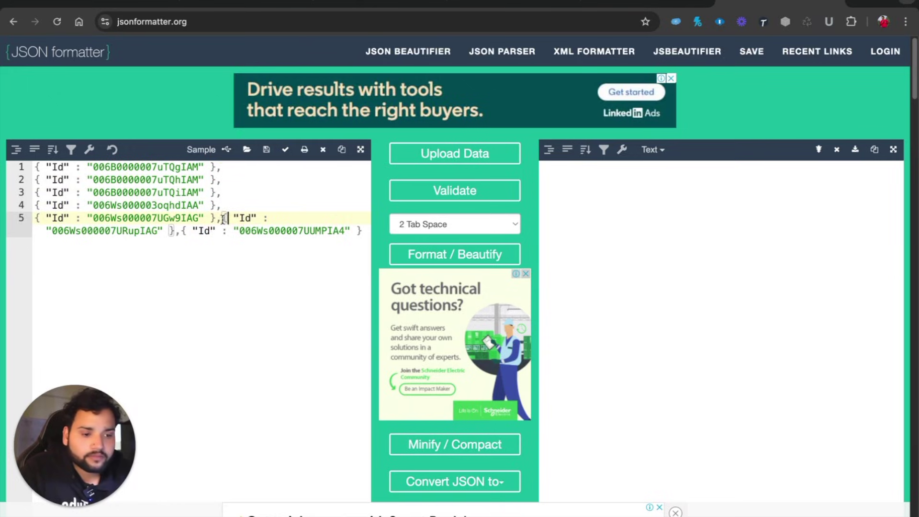
pyautogui.press('Return')
pyautogui.click(220, 231)
pyautogui.press('Return')
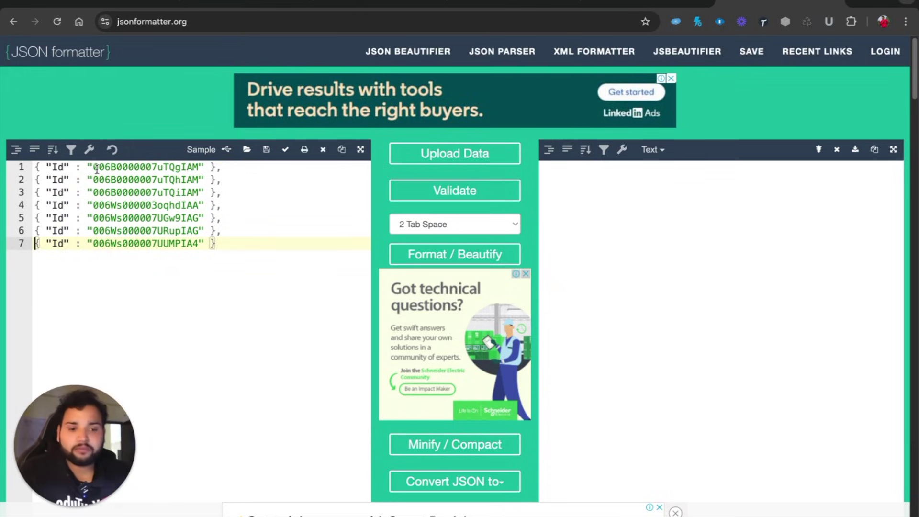
pyautogui.moveTo(94, 167)
pyautogui.mouseDown()
pyautogui.moveTo(199, 167)
pyautogui.moveTo(194, 179)
pyautogui.moveTo(94, 179)
pyautogui.mouseUp()
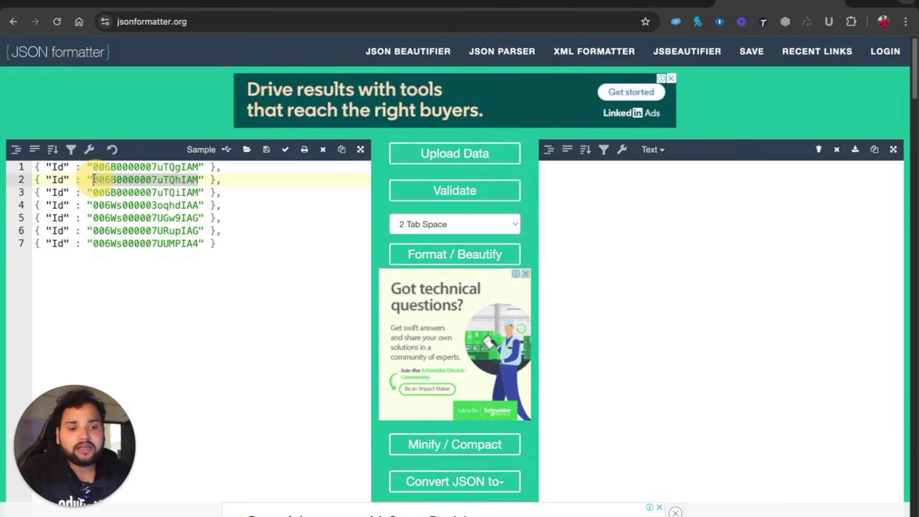
pyautogui.hotkey('ctrl', 'Tab')
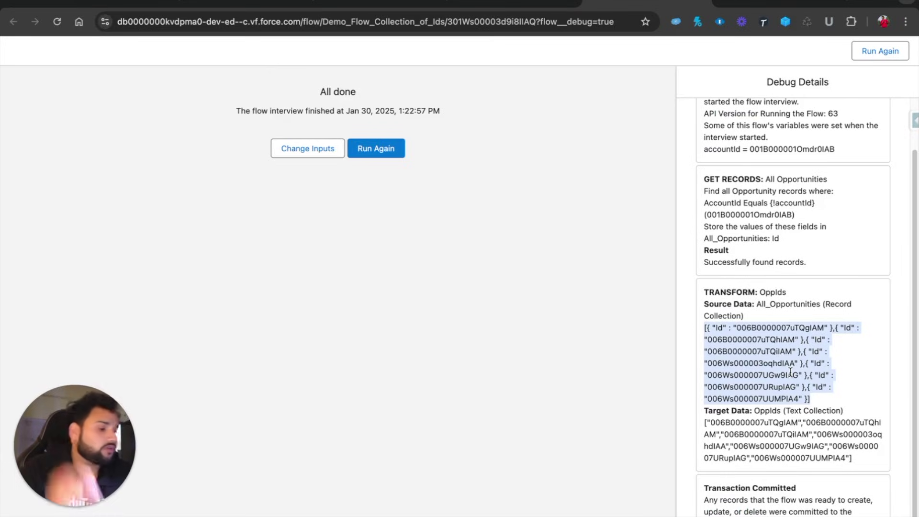